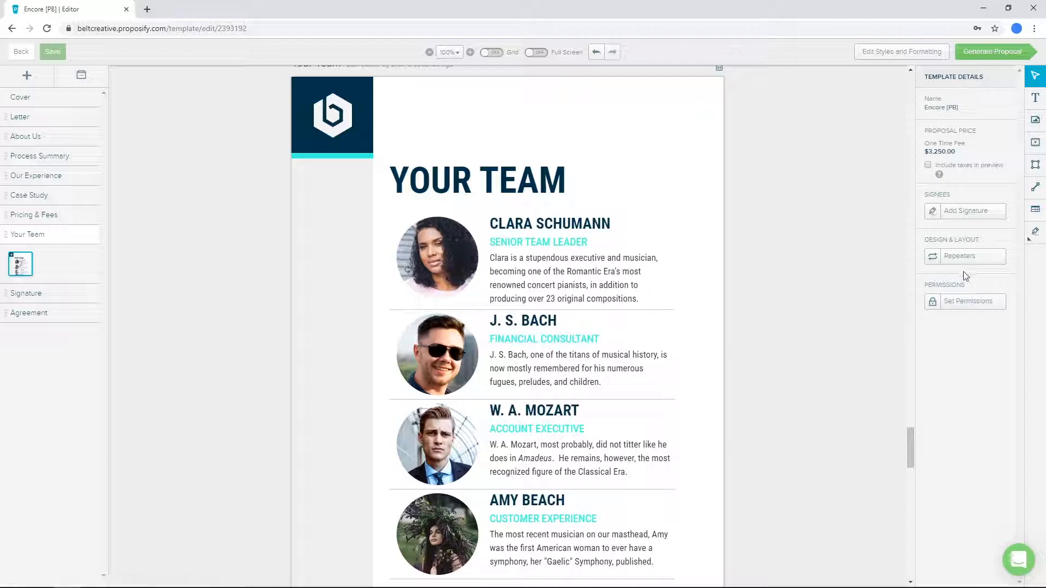
- Set the height of the client contact text box on the Signature page to 92
{"action": "scroll", "coordinate": [551, 286], "scroll_direction": "down", "scroll_amount": 1}
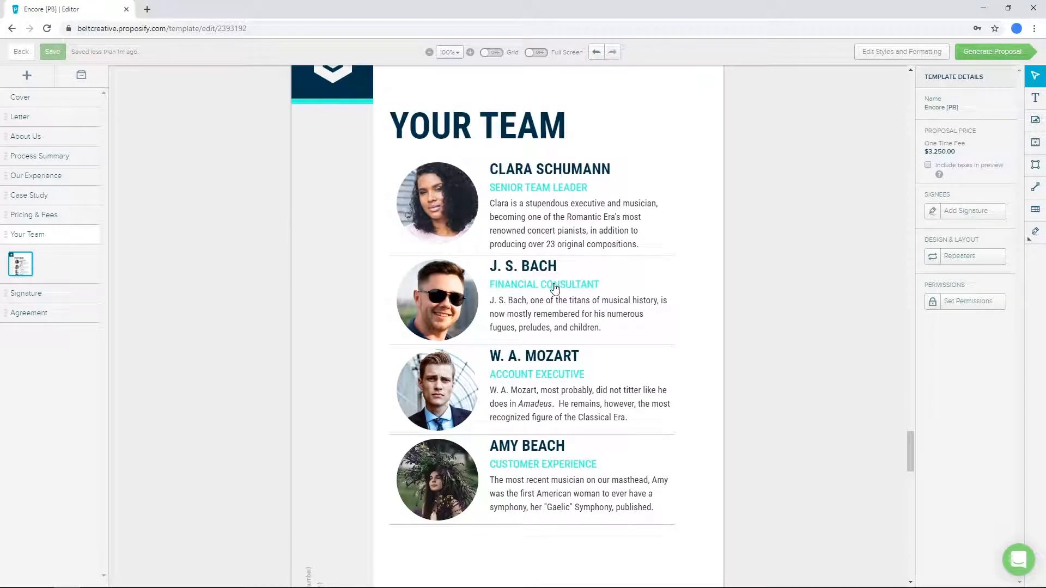
{"action": "scroll", "coordinate": [553, 297], "scroll_direction": "down", "scroll_amount": 7}
{"action": "scroll", "coordinate": [539, 296], "scroll_direction": "down", "scroll_amount": 4}
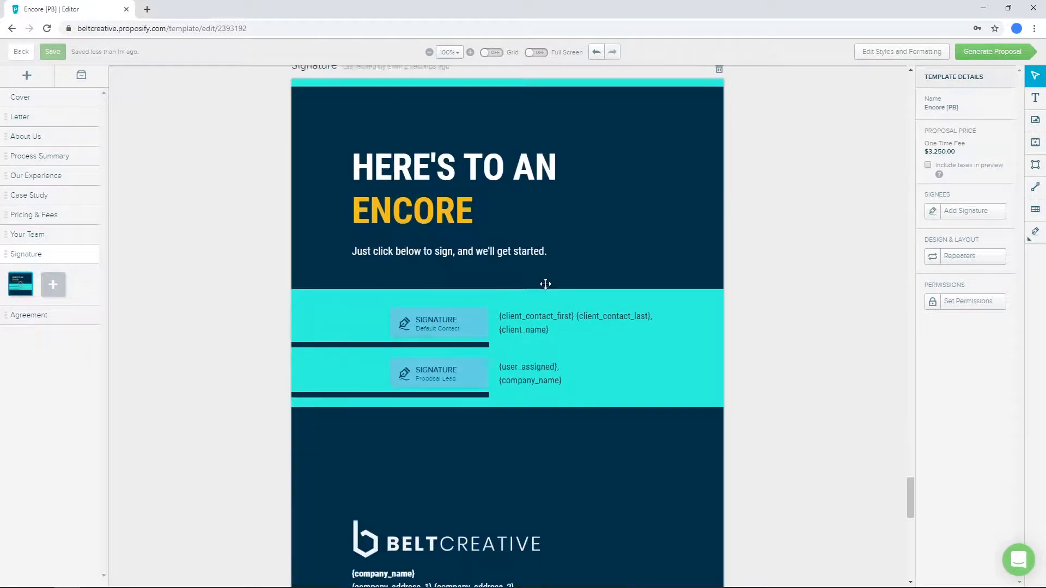
{"action": "left_click", "coordinate": [538, 311]}
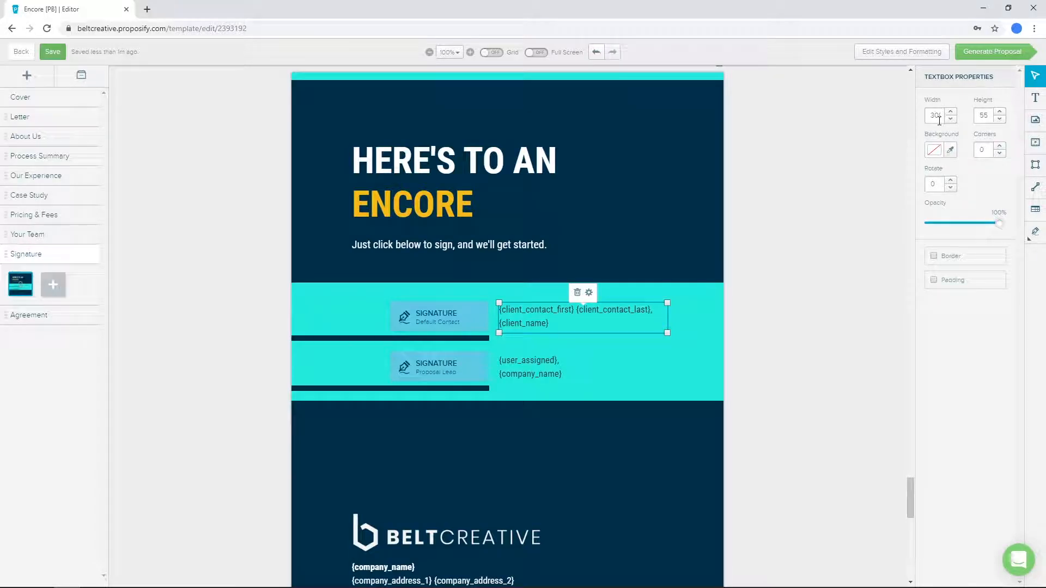
{"action": "left_click", "coordinate": [1000, 119]}
{"action": "left_click", "coordinate": [999, 113]}
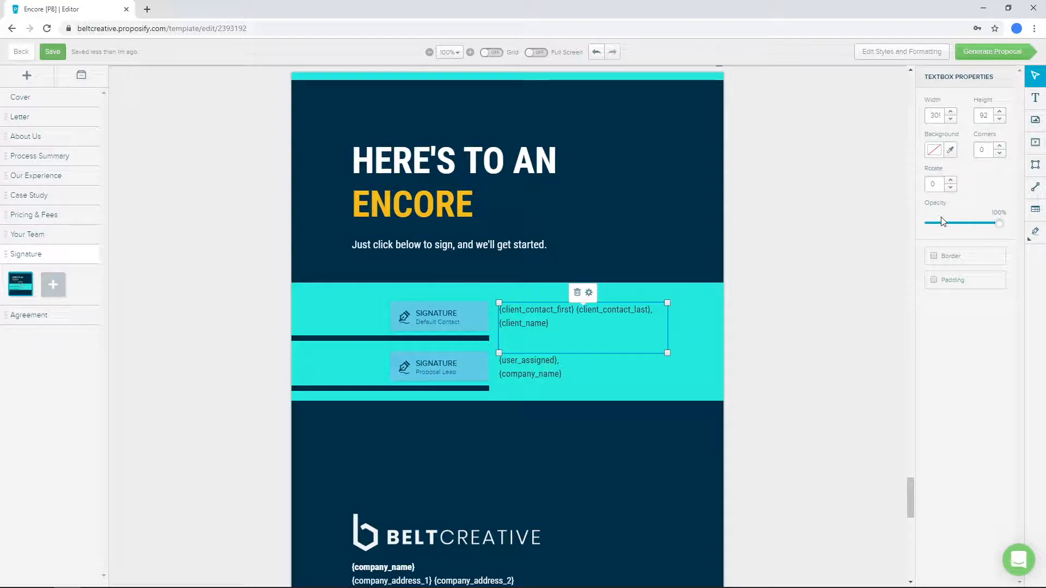
{"action": "left_click", "coordinate": [889, 157]}
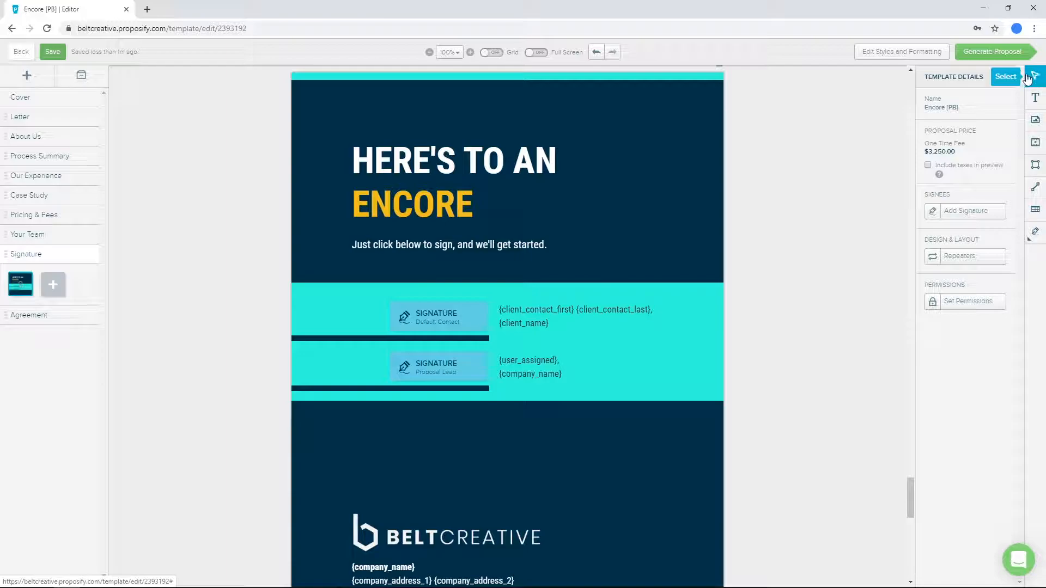
- Move the client contact text box slightly up and to the right, and shorten it by its lower corner
{"action": "left_click", "coordinate": [589, 306]}
{"action": "mouse_move", "coordinate": [565, 319]}
{"action": "left_mouse_down"}
{"action": "mouse_move", "coordinate": [572, 302]}
{"action": "mouse_move", "coordinate": [561, 314]}
{"action": "mouse_move", "coordinate": [572, 320]}
{"action": "left_mouse_up"}
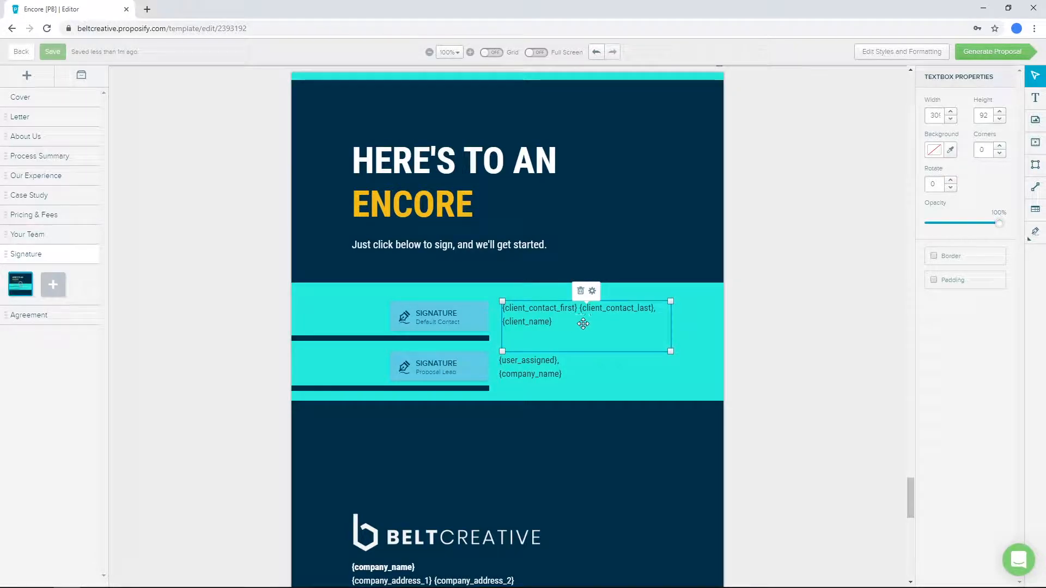
{"action": "left_click_drag", "start_coordinate": [668, 351], "coordinate": [666, 326]}
{"action": "left_click", "coordinate": [784, 255]}
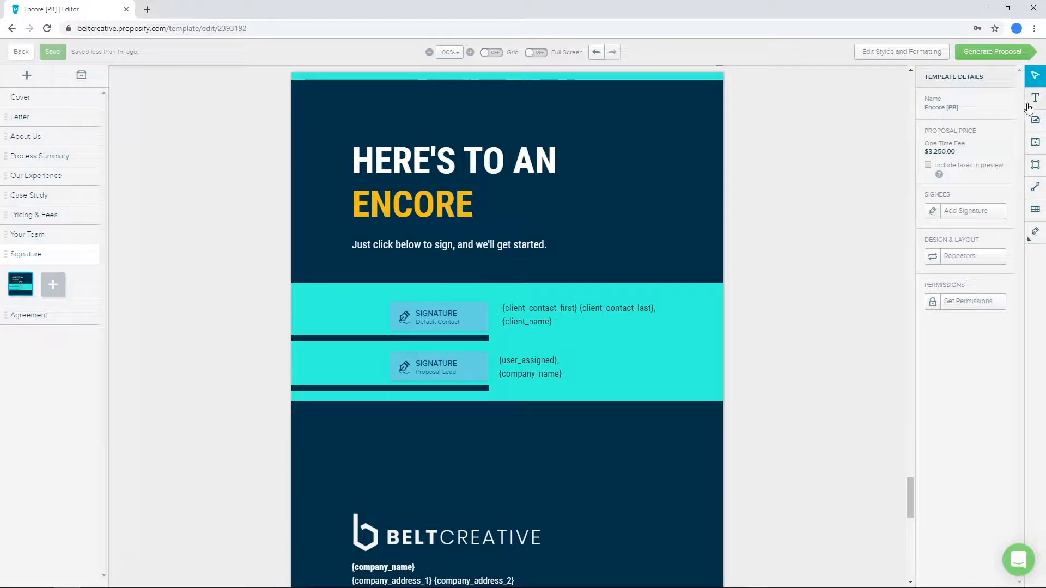
- Add an empty text box about 199 wide and 115 high beside the "Just click below to sign" line
{"action": "left_click", "coordinate": [1037, 99]}
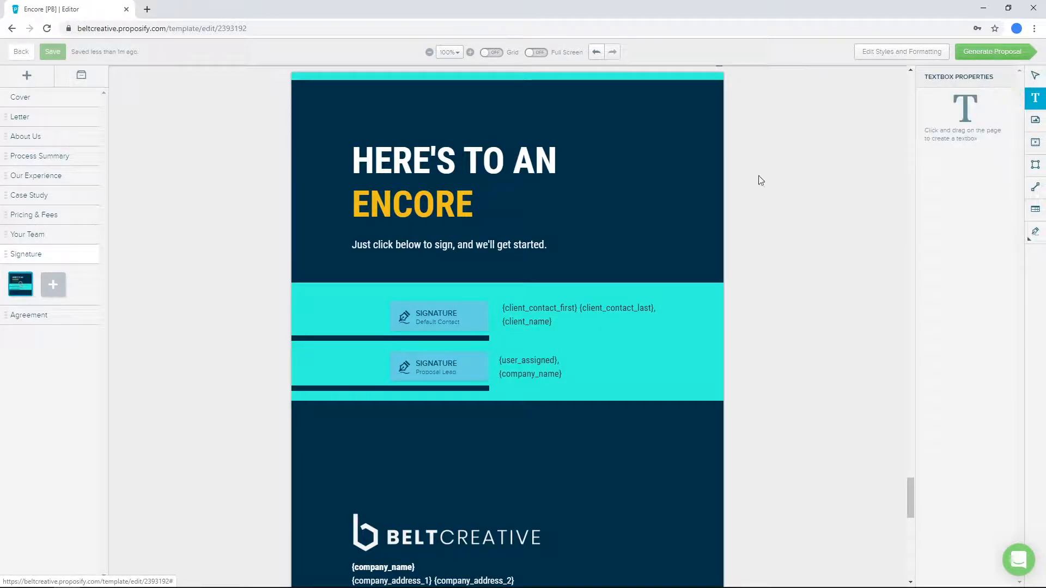
{"action": "left_click", "coordinate": [539, 216]}
{"action": "left_click_drag", "start_coordinate": [569, 242], "coordinate": [677, 280]}
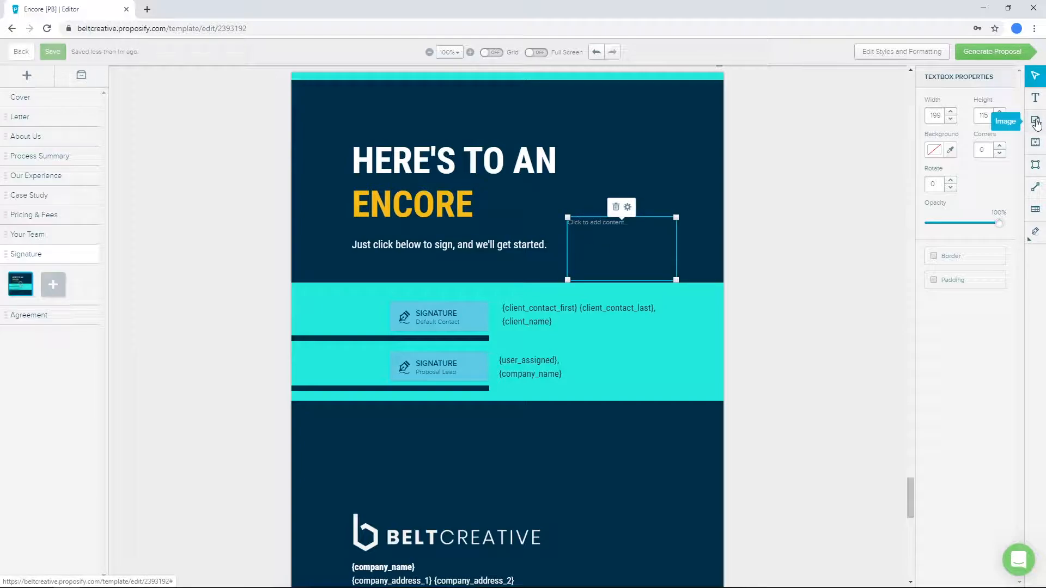
- Insert the dark BELTCREATIVE logo from the image library across the upper part of the signature band
{"action": "left_click", "coordinate": [1035, 121]}
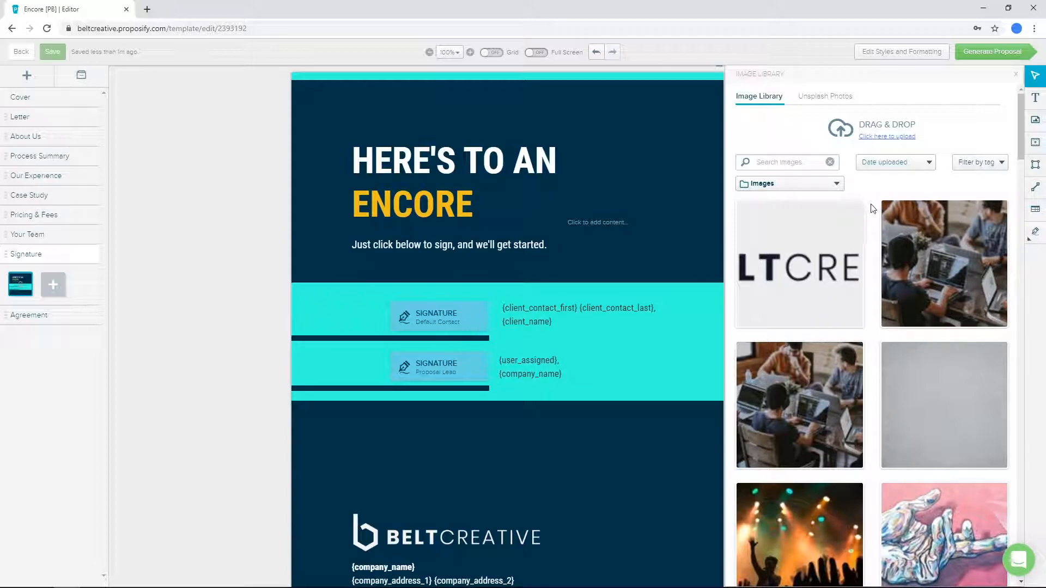
{"action": "mouse_move", "coordinate": [820, 284]}
{"action": "left_mouse_down"}
{"action": "mouse_move", "coordinate": [729, 291]}
{"action": "mouse_move", "coordinate": [600, 243]}
{"action": "mouse_move", "coordinate": [610, 243]}
{"action": "mouse_move", "coordinate": [483, 295]}
{"action": "left_mouse_up"}
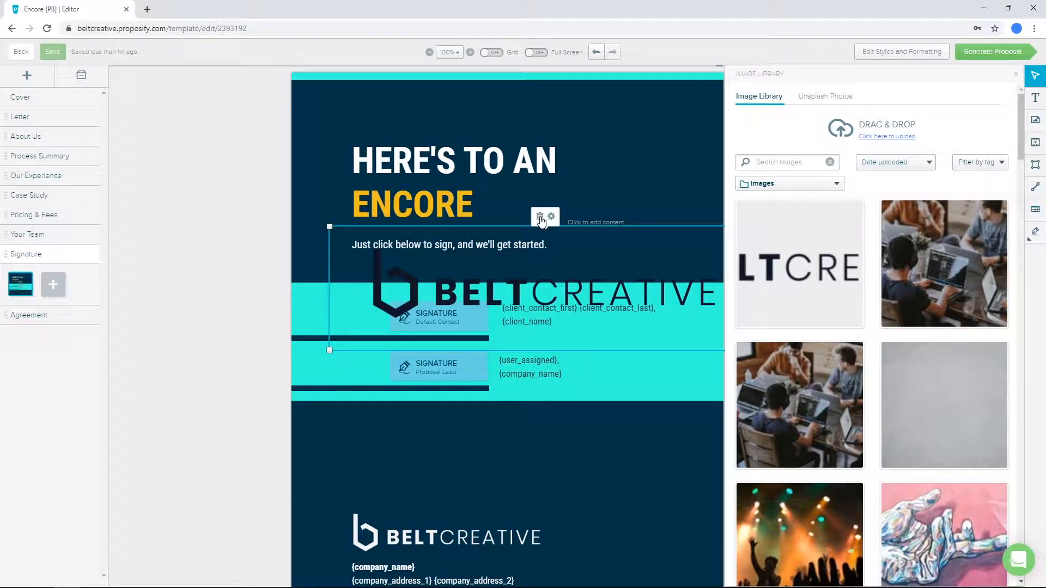
{"action": "left_click", "coordinate": [539, 216]}
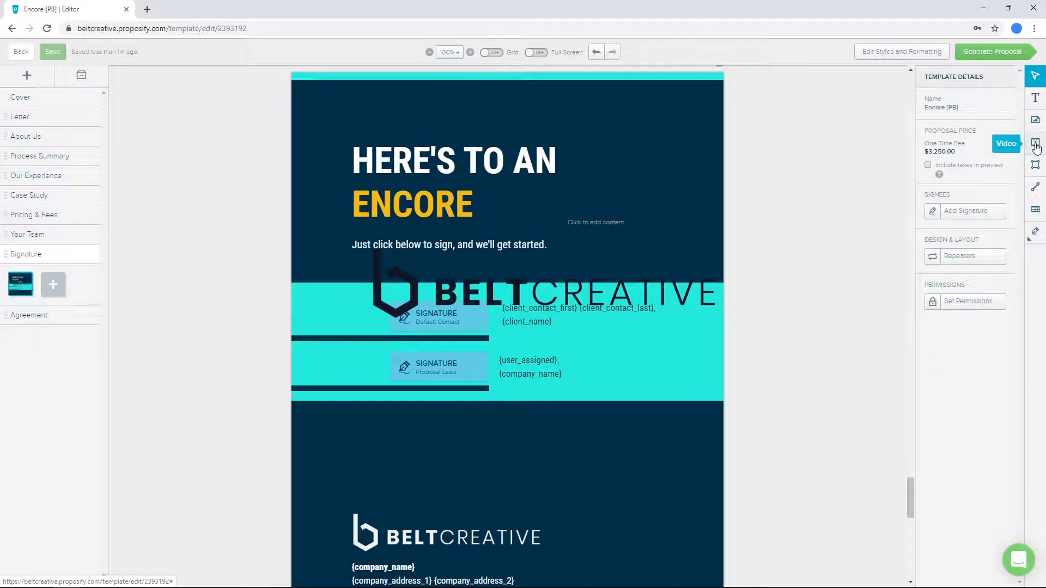
- Add a video placeholder over the Signature page heading and widen it to the right
{"action": "left_click", "coordinate": [1036, 145]}
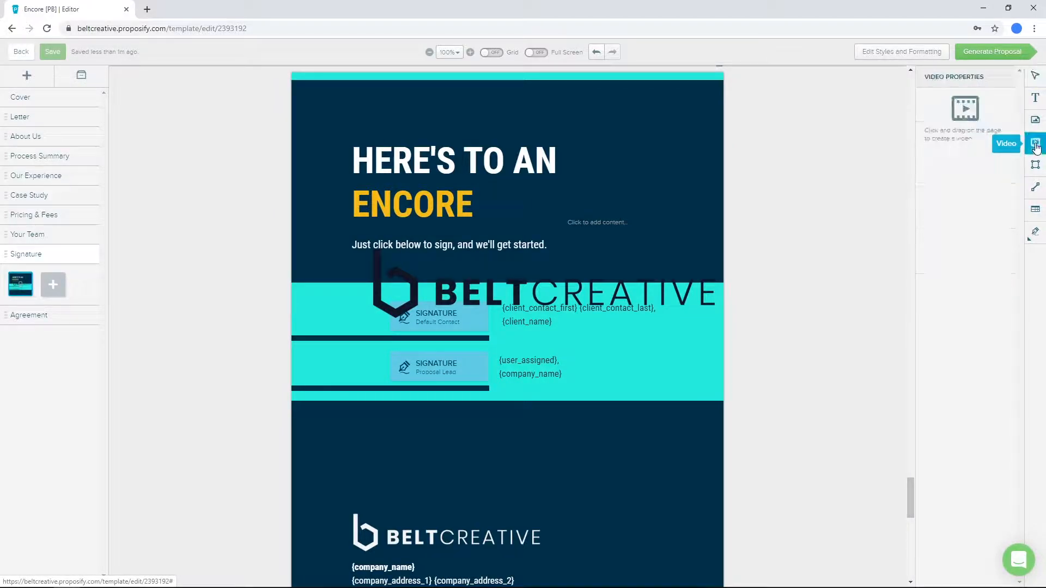
{"action": "left_click", "coordinate": [434, 176]}
{"action": "left_click_drag", "start_coordinate": [501, 239], "coordinate": [481, 206]}
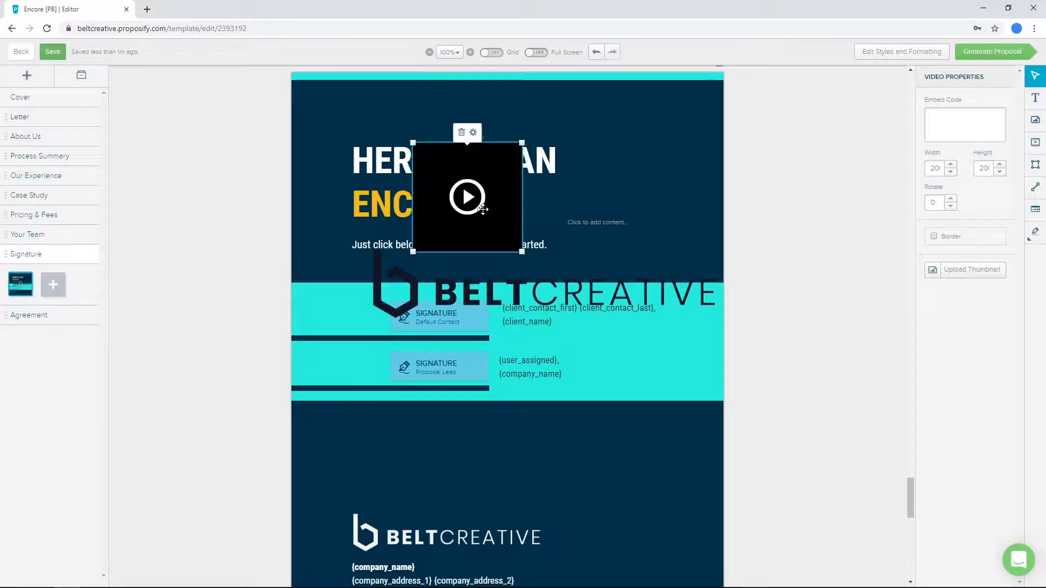
{"action": "left_click_drag", "start_coordinate": [527, 251], "coordinate": [593, 251]}
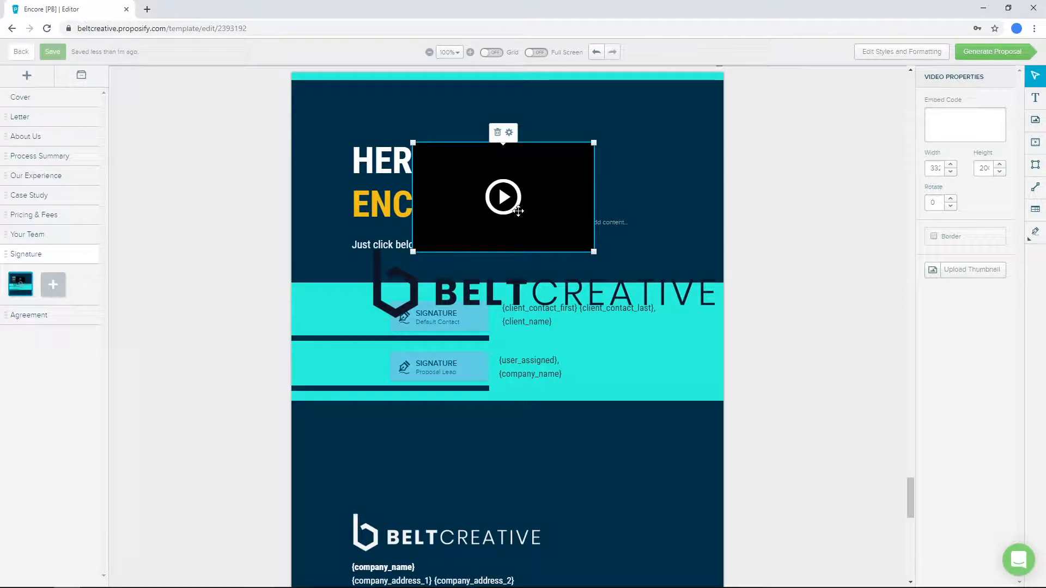
- Place two black square shapes on the Signature page, one over the video placeholder and one to its right
{"action": "left_click", "coordinate": [1034, 165]}
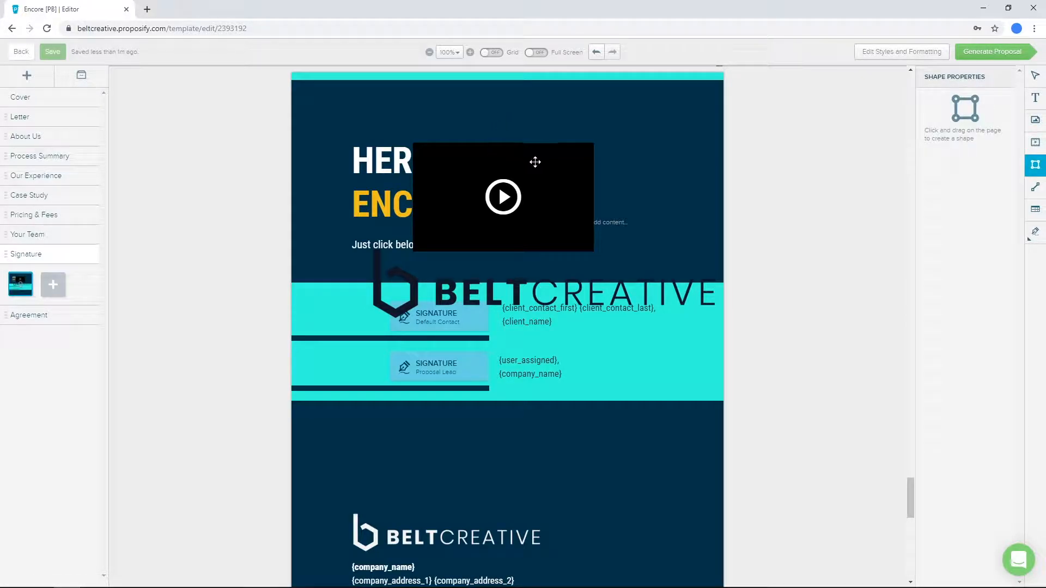
{"action": "left_click", "coordinate": [589, 128]}
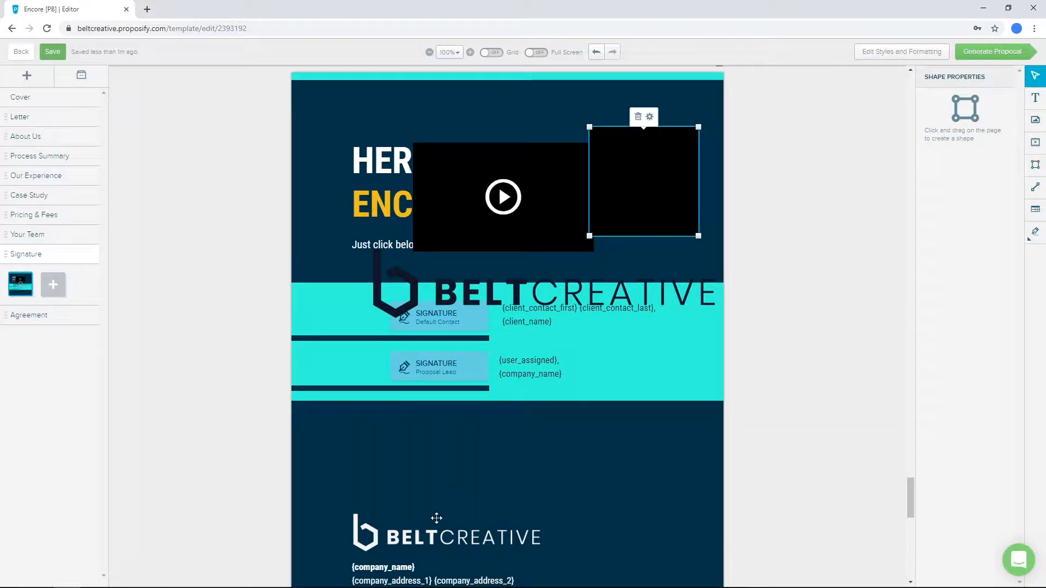
{"action": "left_click_drag", "start_coordinate": [616, 165], "coordinate": [542, 182]}
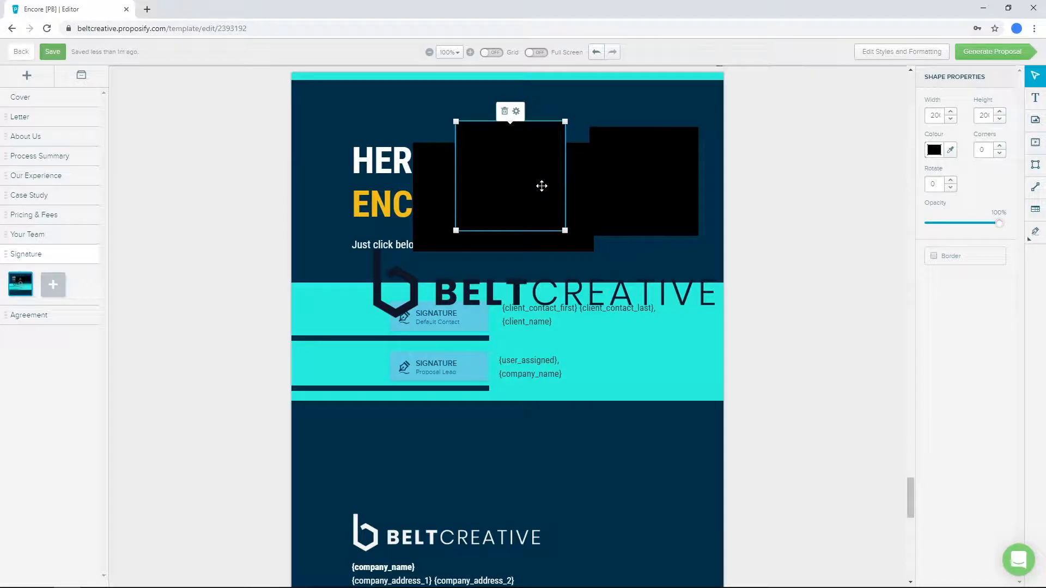
{"action": "left_click", "coordinate": [671, 161]}
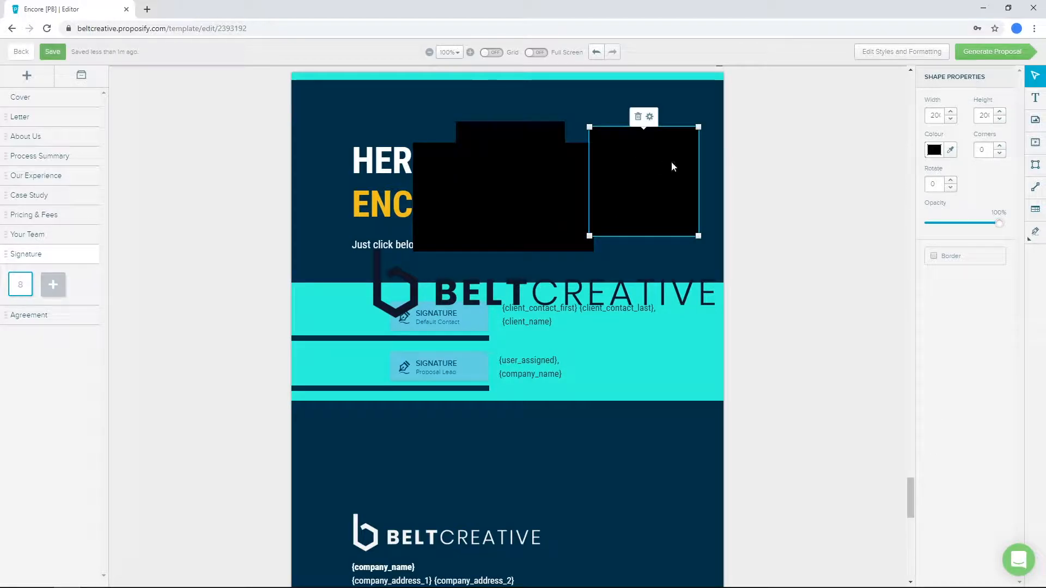
- Add a horizontal black line just above the turquoise signature band and extend it to about twice its length
{"action": "left_click", "coordinate": [1035, 186]}
{"action": "left_click", "coordinate": [440, 270]}
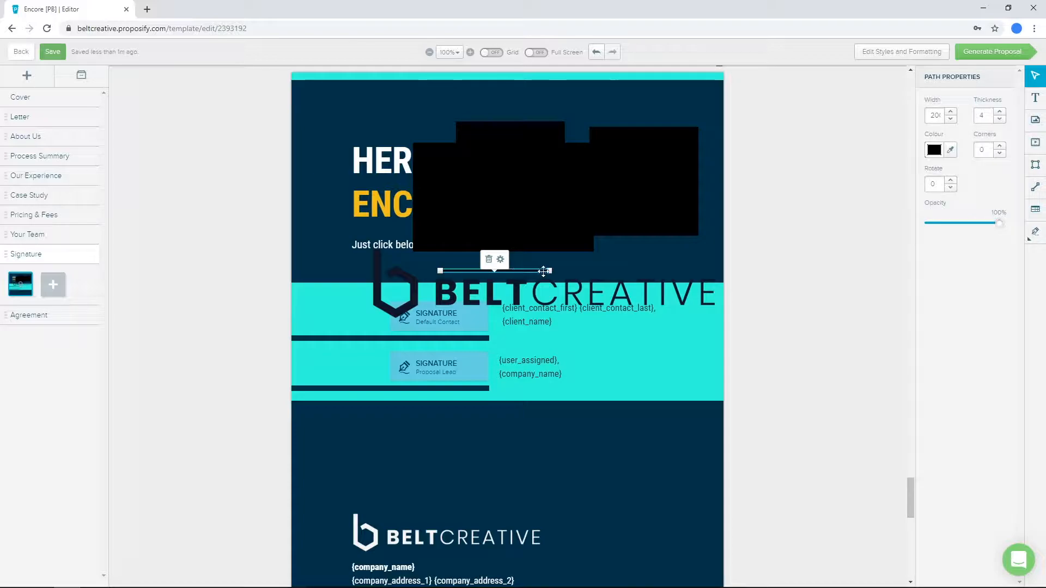
{"action": "left_click_drag", "start_coordinate": [551, 271], "coordinate": [659, 271]}
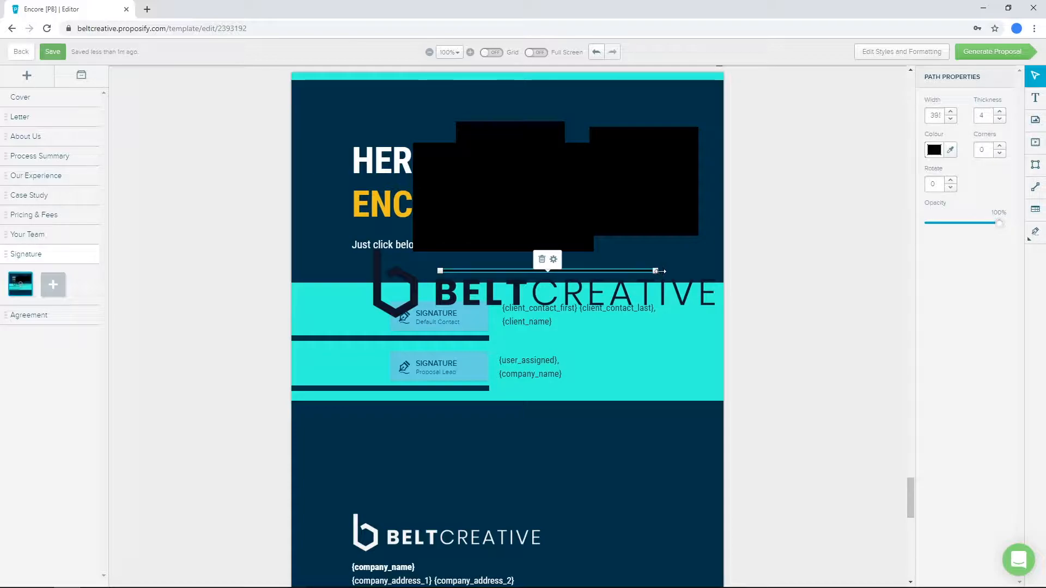
{"action": "left_click", "coordinate": [749, 374]}
- Insert a content table with three columns and two rows over the signature band and enlarge it
{"action": "left_click", "coordinate": [1033, 211]}
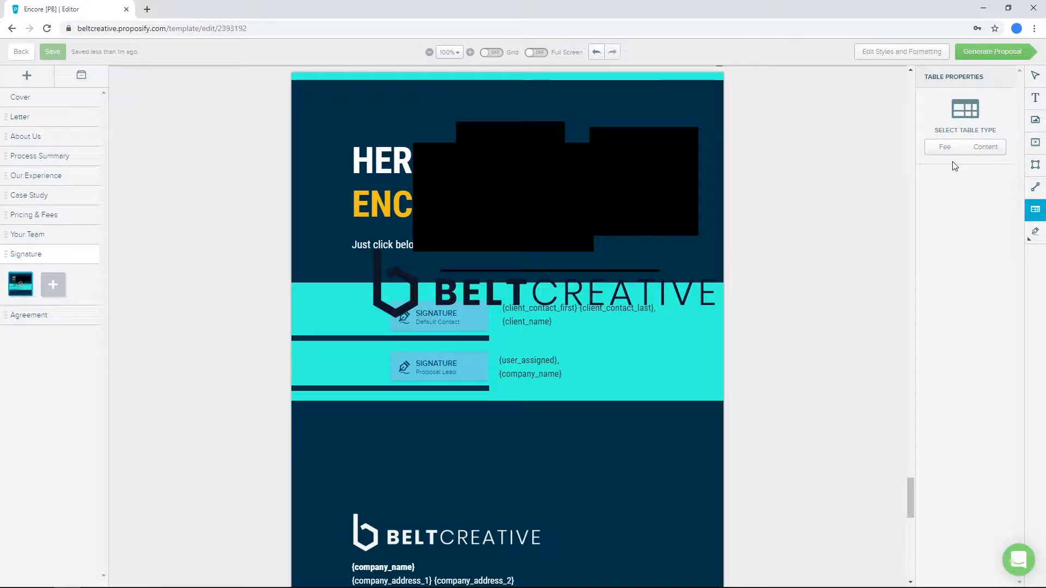
{"action": "left_click", "coordinate": [990, 152]}
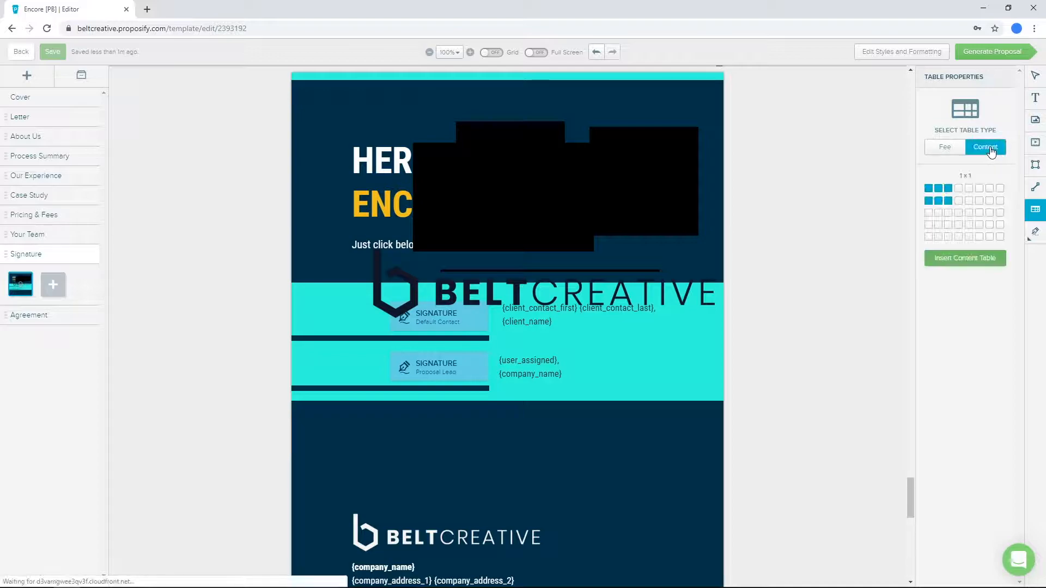
{"action": "left_click", "coordinate": [423, 309]}
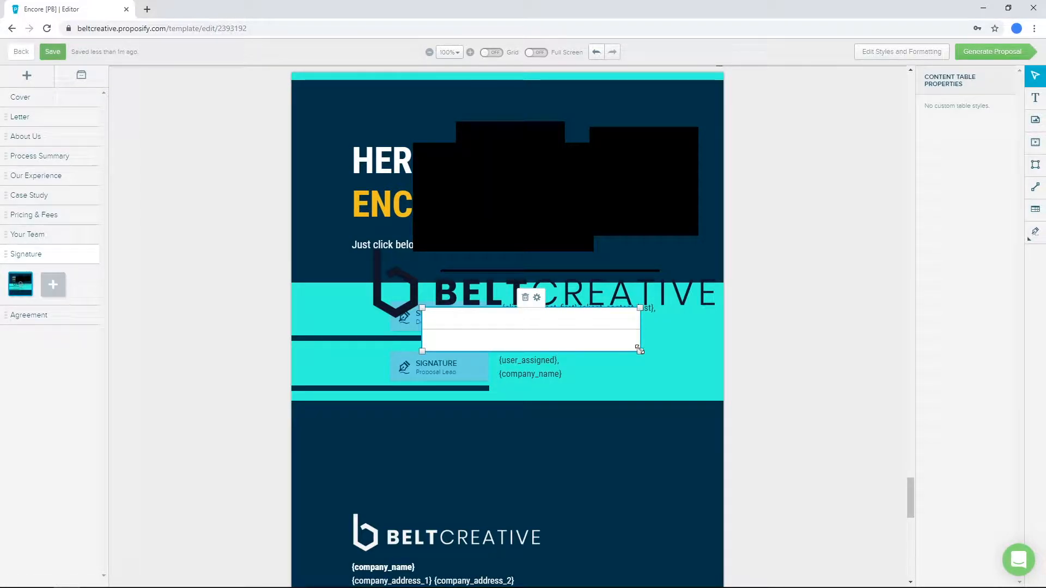
{"action": "left_click_drag", "start_coordinate": [642, 354], "coordinate": [658, 388]}
{"action": "left_click", "coordinate": [479, 334]}
{"action": "left_click", "coordinate": [542, 329]}
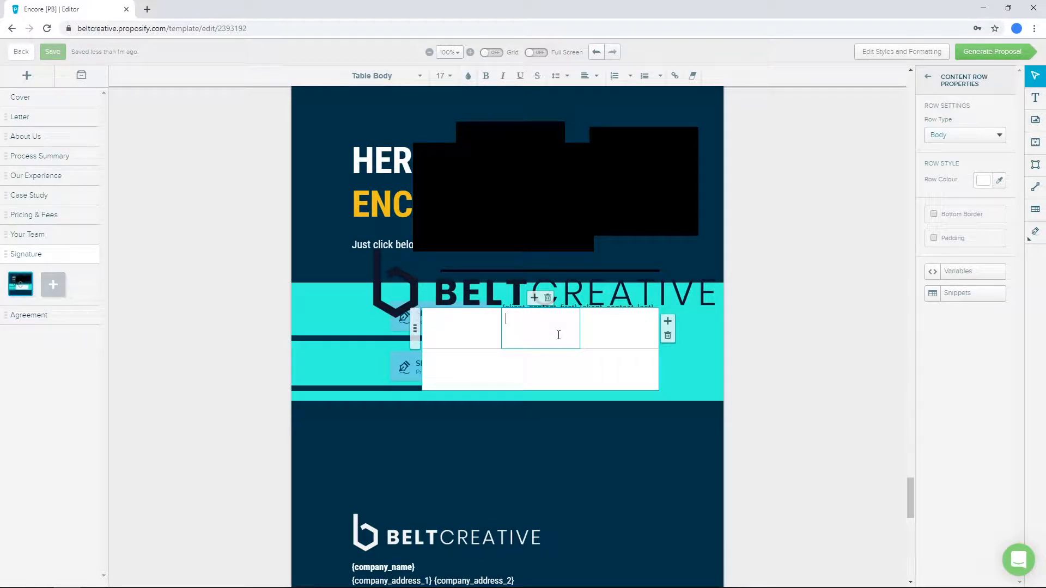
{"action": "left_click", "coordinate": [826, 319]}
- Insert a Mixed fee table over the content table and widen it across the signature band
{"action": "left_click", "coordinate": [1035, 212]}
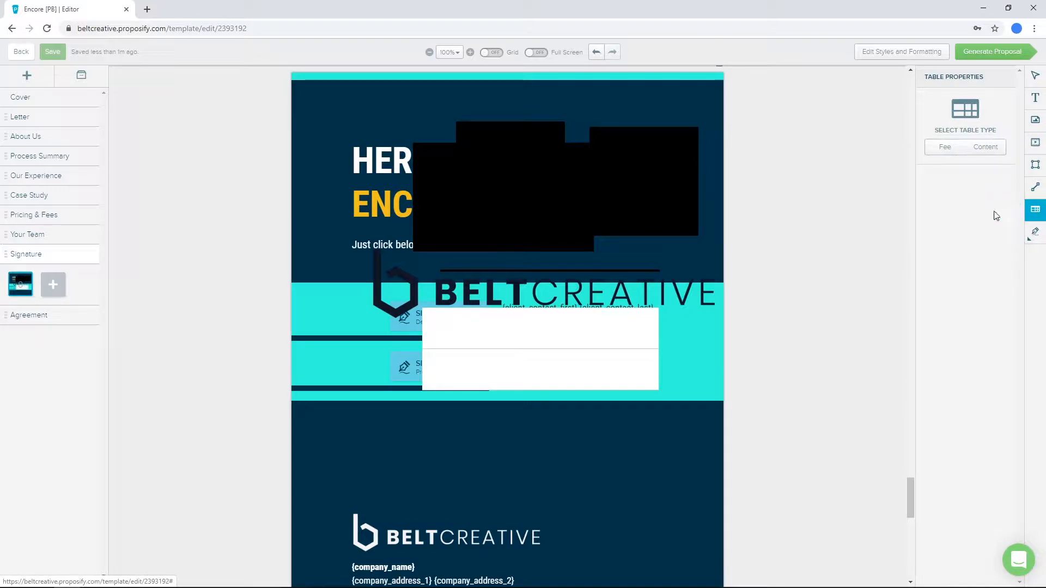
{"action": "left_click", "coordinate": [946, 152]}
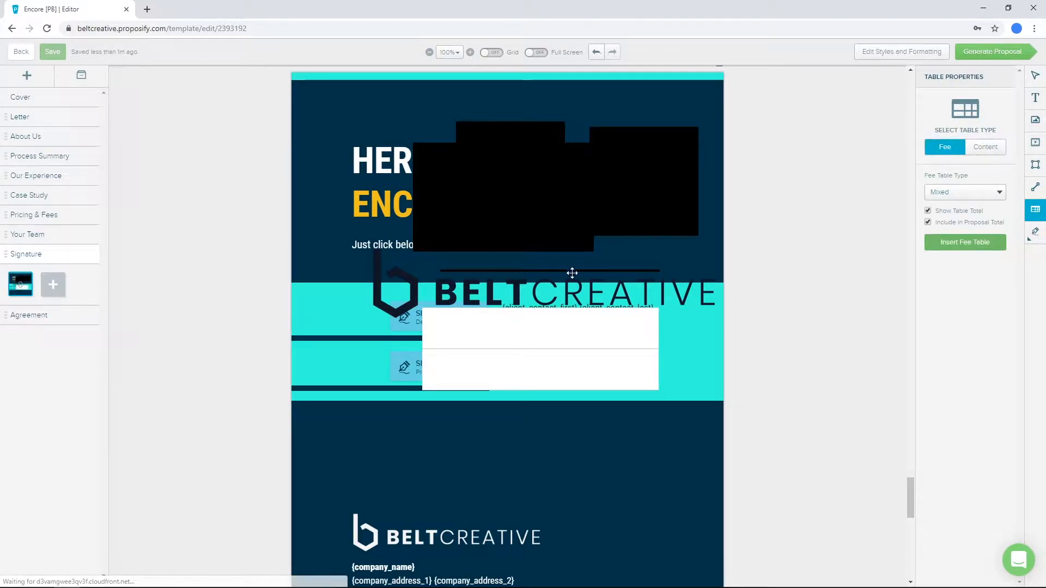
{"action": "left_click", "coordinate": [514, 325]}
{"action": "left_click_drag", "start_coordinate": [514, 325], "coordinate": [488, 332]}
{"action": "left_click_drag", "start_coordinate": [582, 369], "coordinate": [696, 370]}
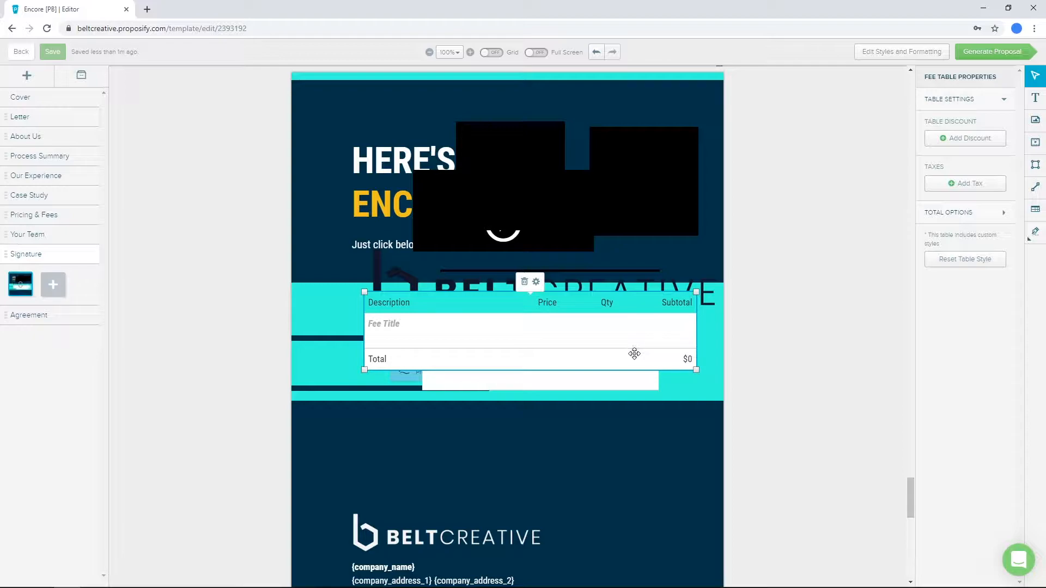
{"action": "left_click", "coordinate": [789, 271]}
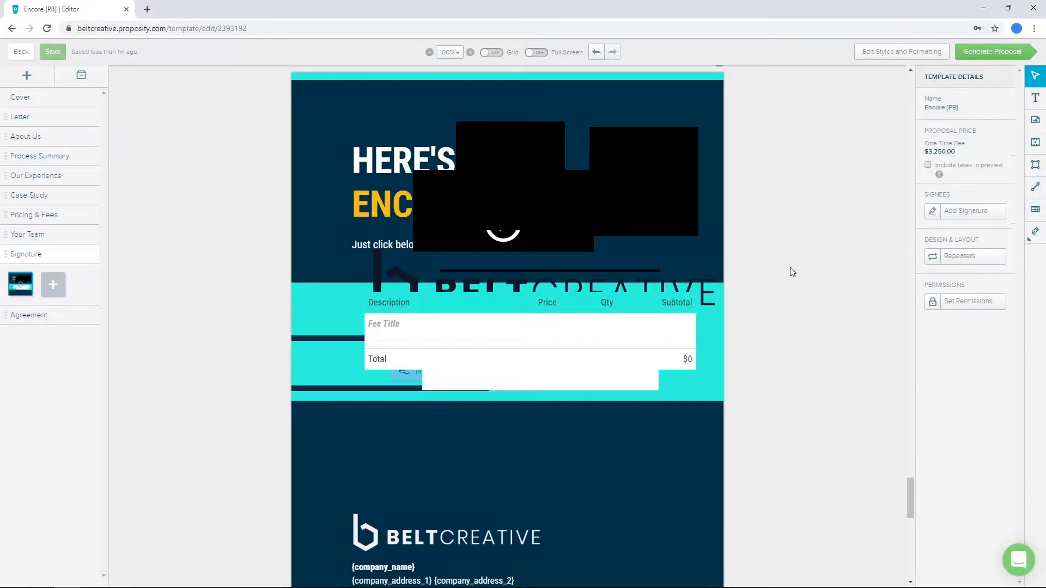
- Place a Default Contact signature field below the turquoise band, with a widened input form field beneath it
{"action": "left_click", "coordinate": [1036, 234]}
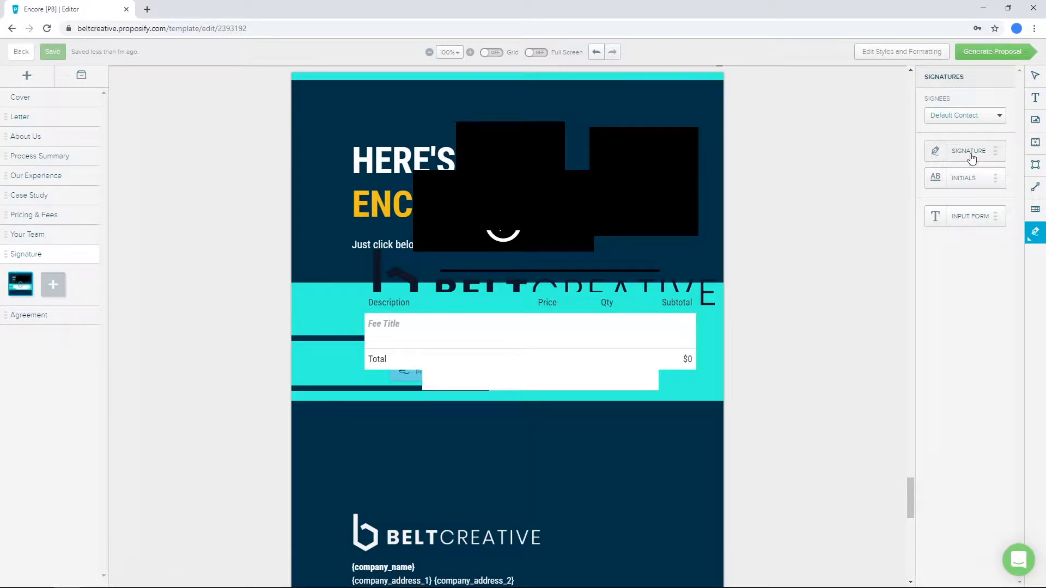
{"action": "mouse_move", "coordinate": [968, 157]}
{"action": "left_mouse_down"}
{"action": "mouse_move", "coordinate": [751, 310]}
{"action": "mouse_move", "coordinate": [493, 441]}
{"action": "left_mouse_up"}
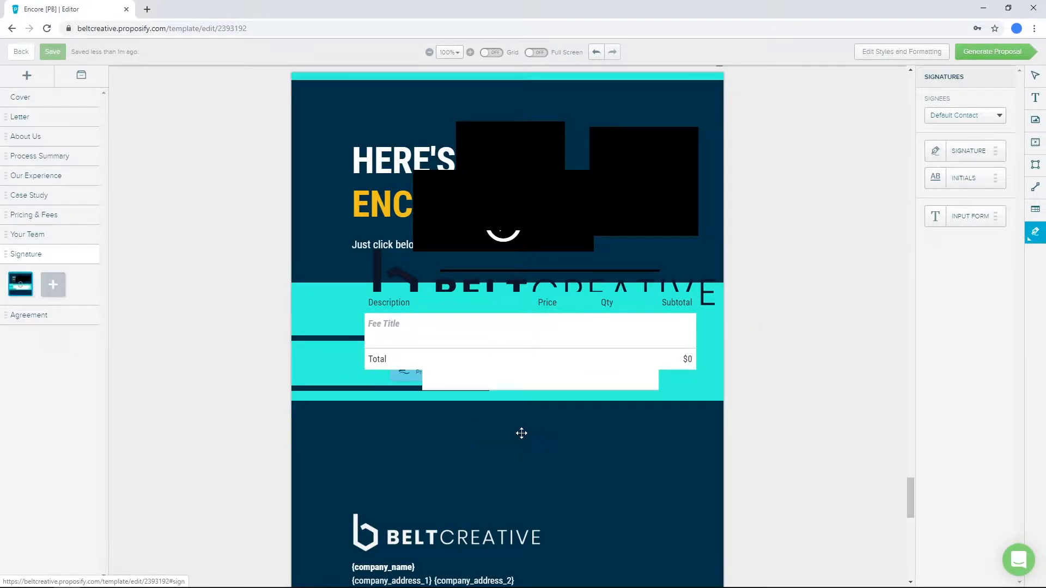
{"action": "mouse_move", "coordinate": [953, 218]}
{"action": "left_mouse_down"}
{"action": "mouse_move", "coordinate": [707, 387]}
{"action": "mouse_move", "coordinate": [629, 467]}
{"action": "left_mouse_up"}
{"action": "mouse_move", "coordinate": [652, 469]}
{"action": "left_mouse_down"}
{"action": "mouse_move", "coordinate": [641, 440]}
{"action": "mouse_move", "coordinate": [719, 438]}
{"action": "left_mouse_up"}
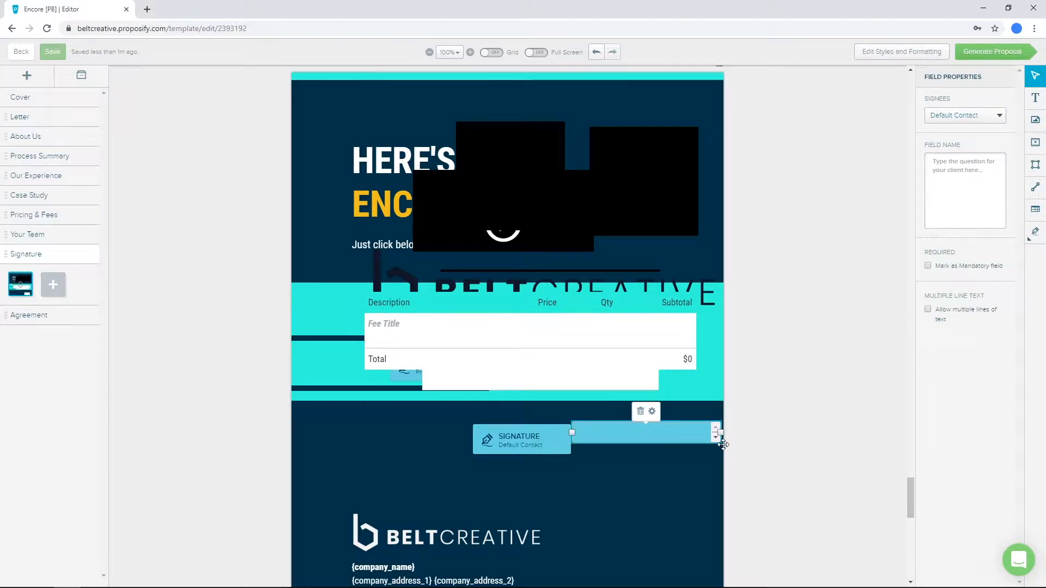
{"action": "left_click_drag", "start_coordinate": [634, 442], "coordinate": [581, 482]}
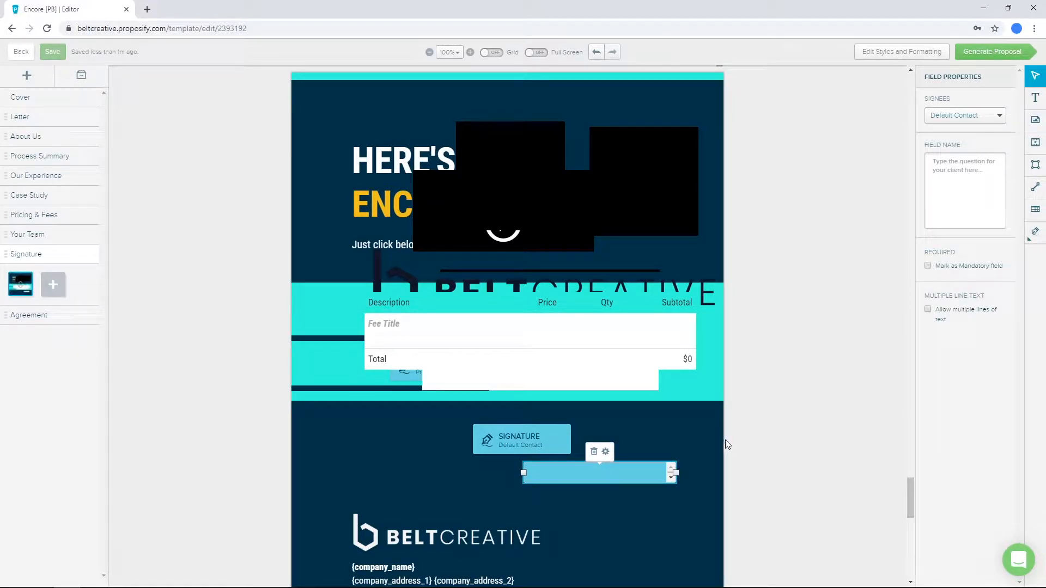
{"action": "left_click", "coordinate": [522, 401]}
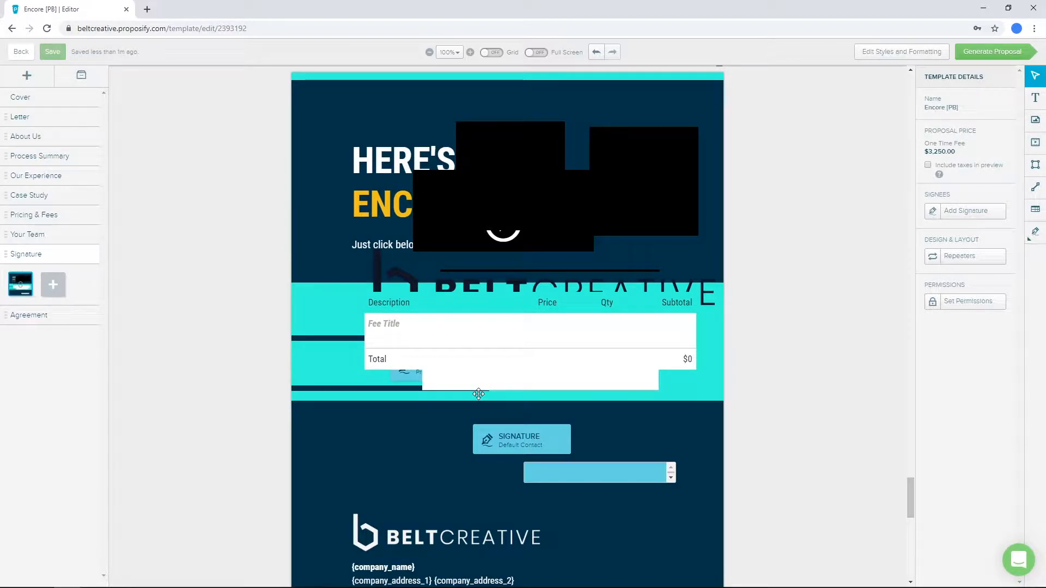
{"action": "scroll", "coordinate": [477, 398], "scroll_direction": "up", "scroll_amount": 15}
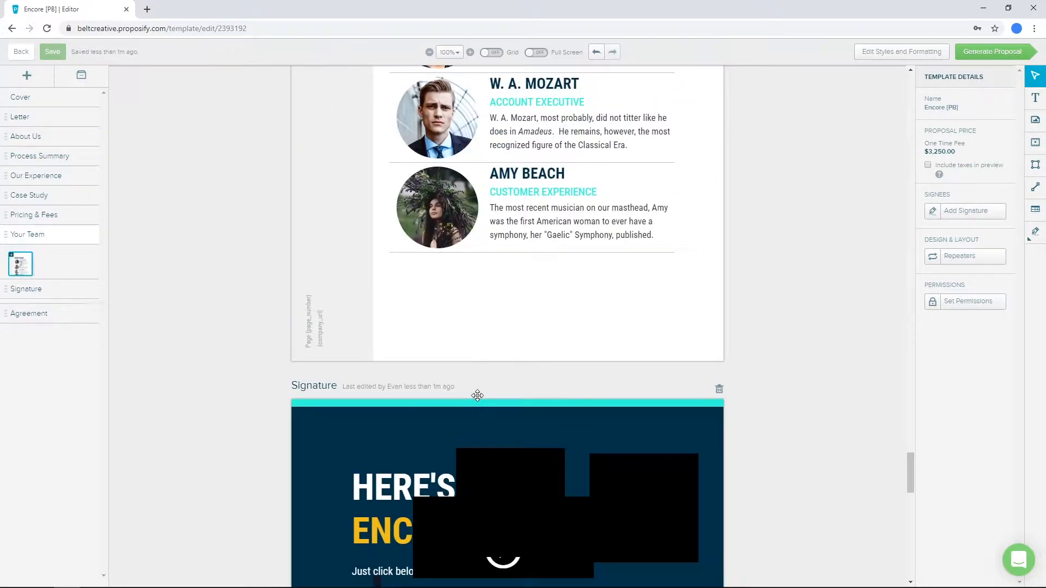
- Apply the Intro Paragraph style to the introductory paragraph on the Pricing & Fees page
{"action": "scroll", "coordinate": [478, 400], "scroll_direction": "up", "scroll_amount": 10}
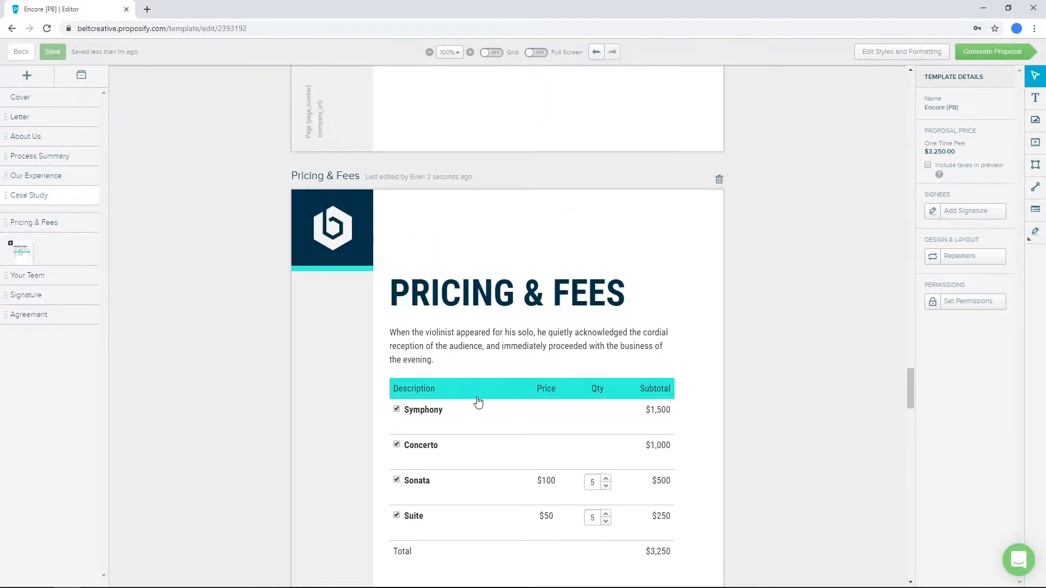
{"action": "left_click", "coordinate": [439, 349]}
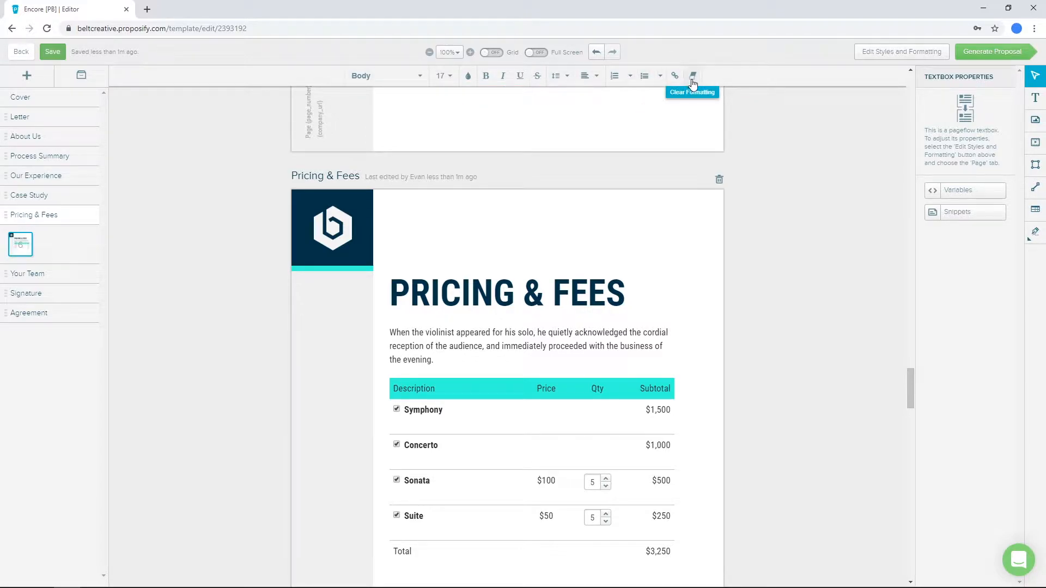
{"action": "left_click", "coordinate": [389, 80]}
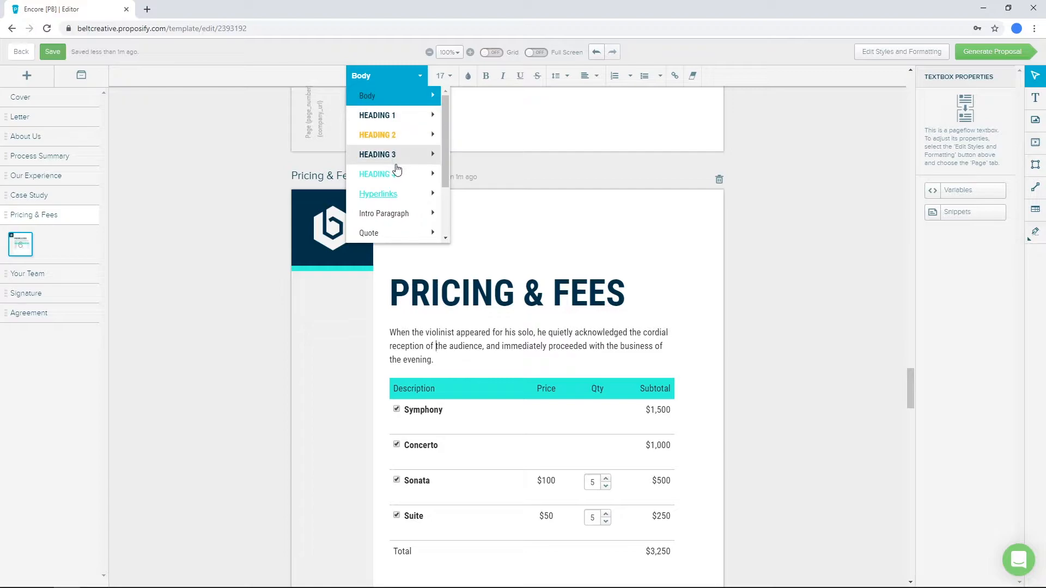
{"action": "scroll", "coordinate": [400, 177], "scroll_direction": "down", "scroll_amount": 1}
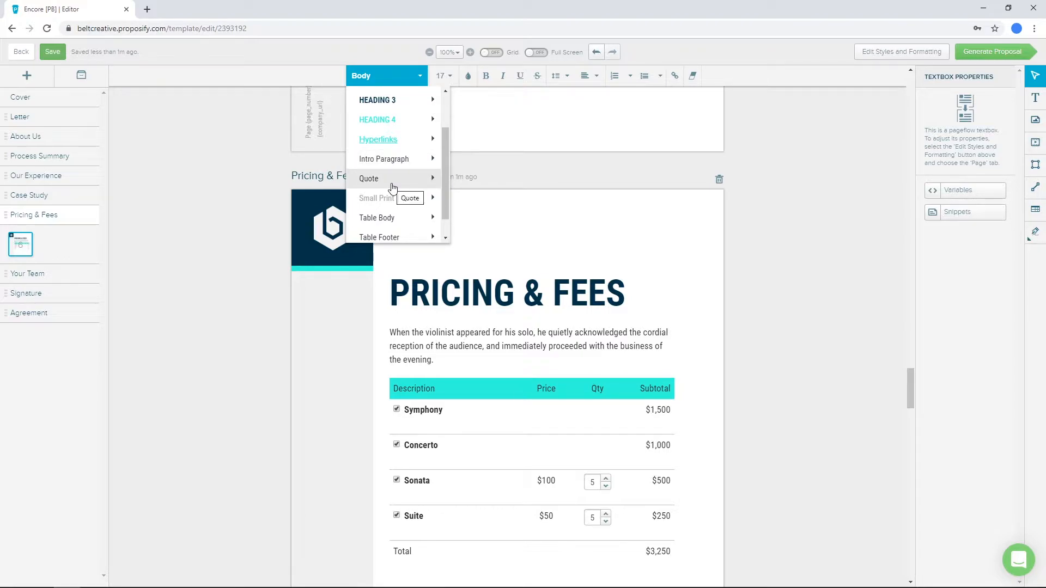
{"action": "scroll", "coordinate": [397, 201], "scroll_direction": "down", "scroll_amount": 1}
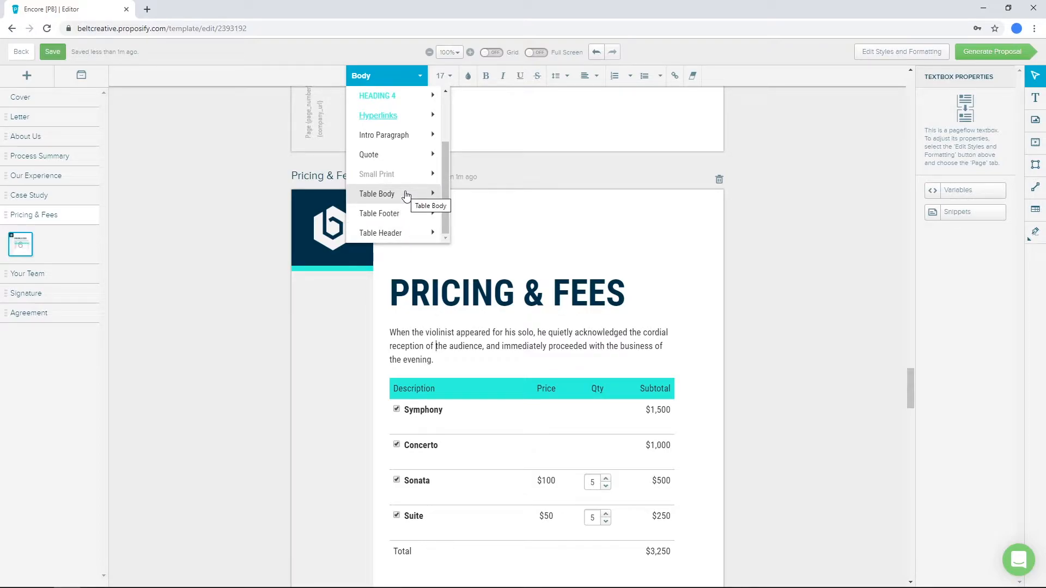
{"action": "scroll", "coordinate": [405, 201], "scroll_direction": "up", "scroll_amount": 3}
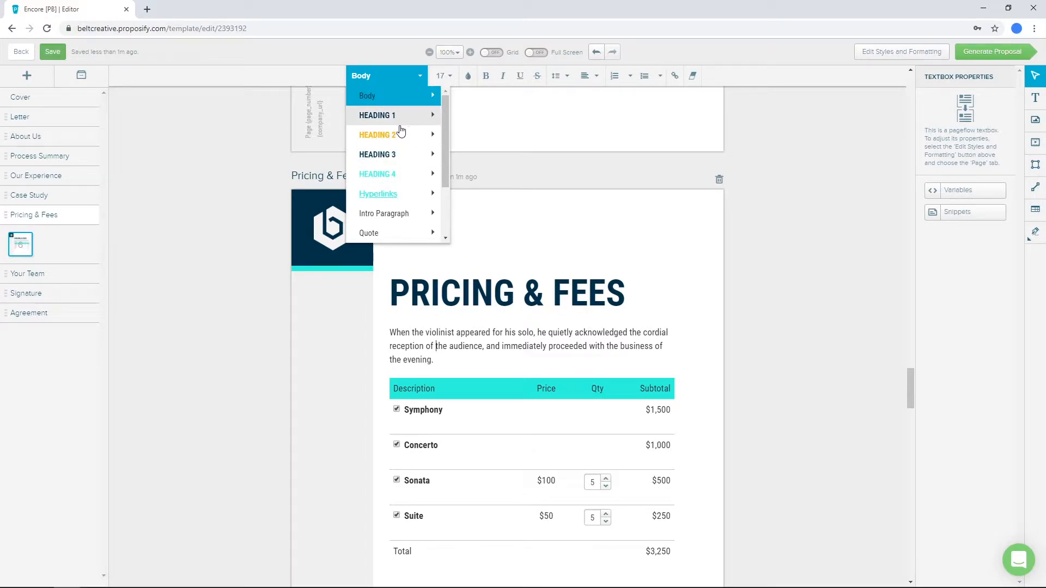
{"action": "left_click", "coordinate": [403, 213]}
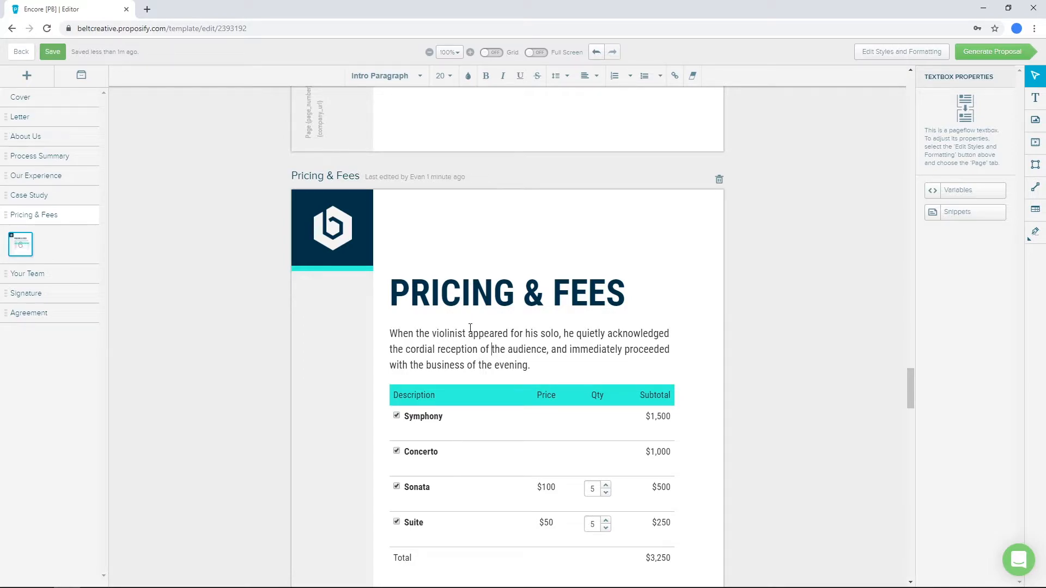
- Set the Pricing & Fees introductory paragraph back to the Body style
{"action": "left_click", "coordinate": [373, 76]}
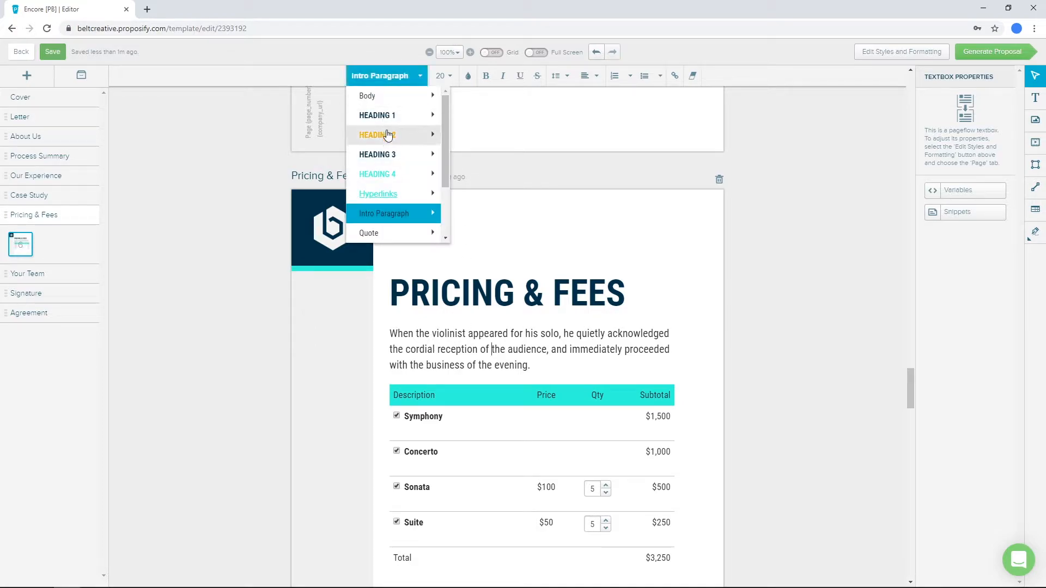
{"action": "left_click", "coordinate": [385, 96]}
{"action": "left_click", "coordinate": [402, 81]}
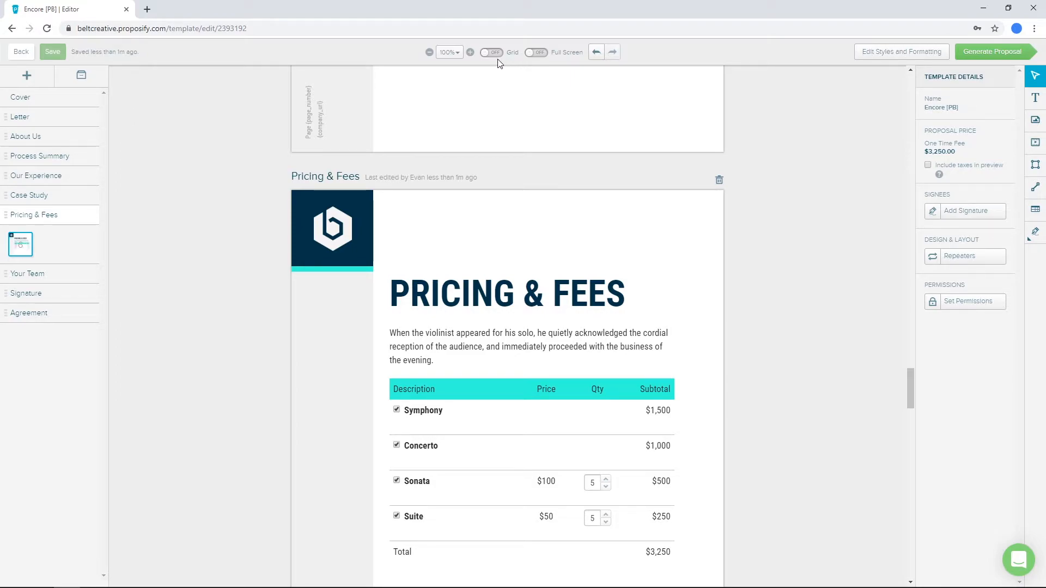
- Set the editor zoom to 50% and switch the page grid on and back off
{"action": "left_click", "coordinate": [451, 56]}
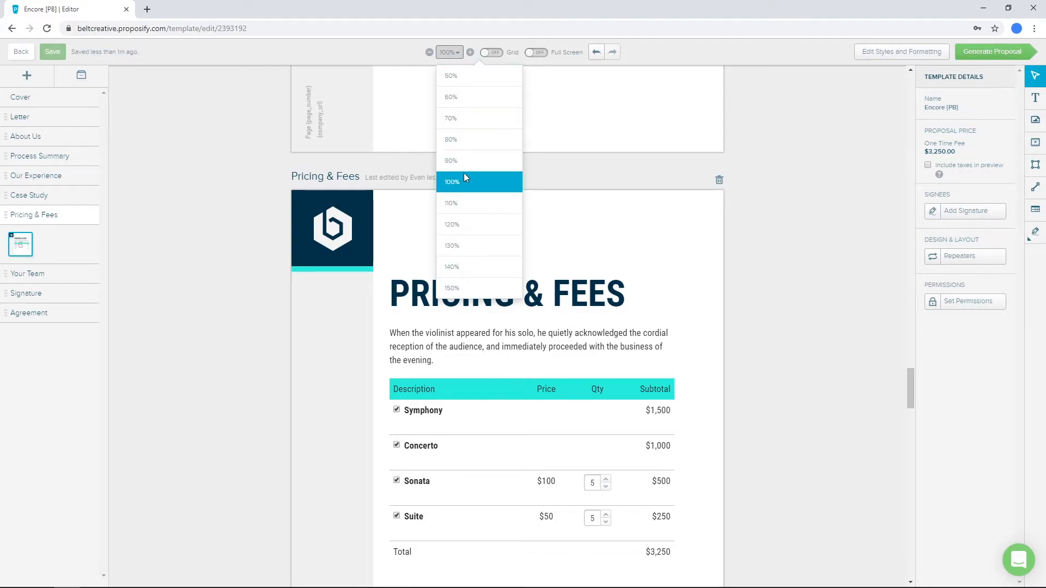
{"action": "left_click", "coordinate": [466, 77]}
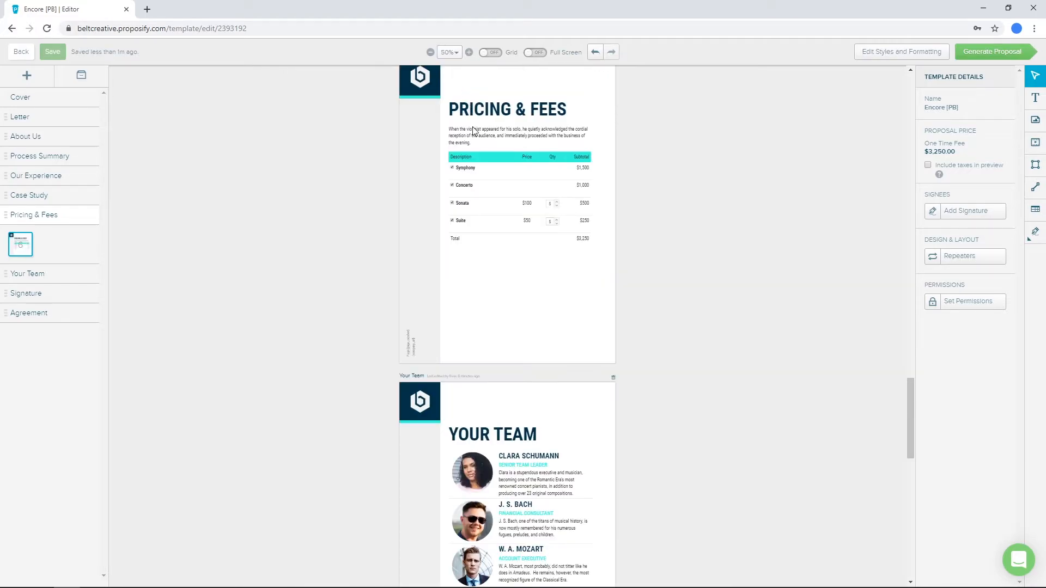
{"action": "left_click", "coordinate": [490, 52]}
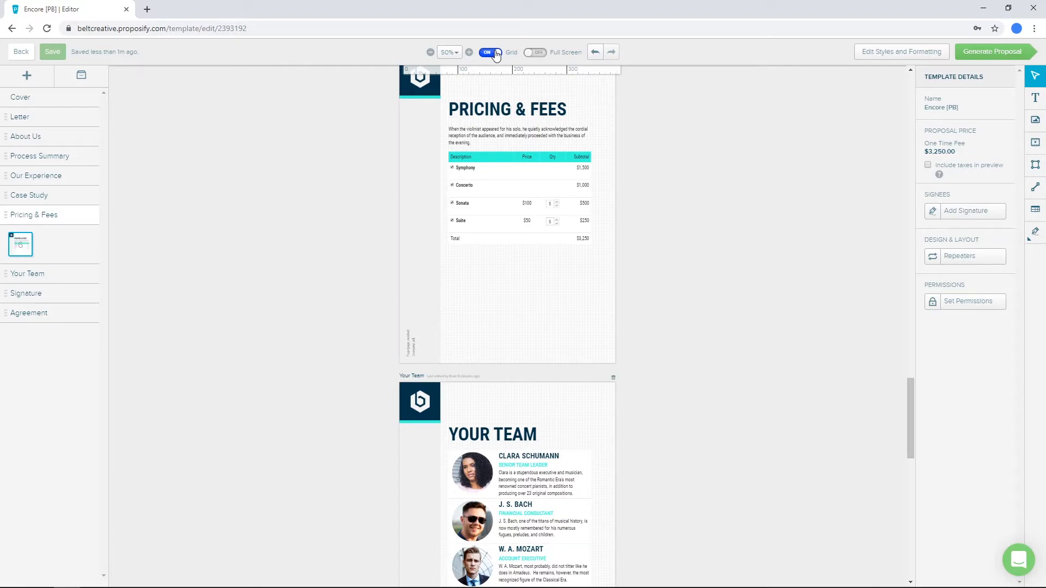
{"action": "left_click", "coordinate": [495, 55]}
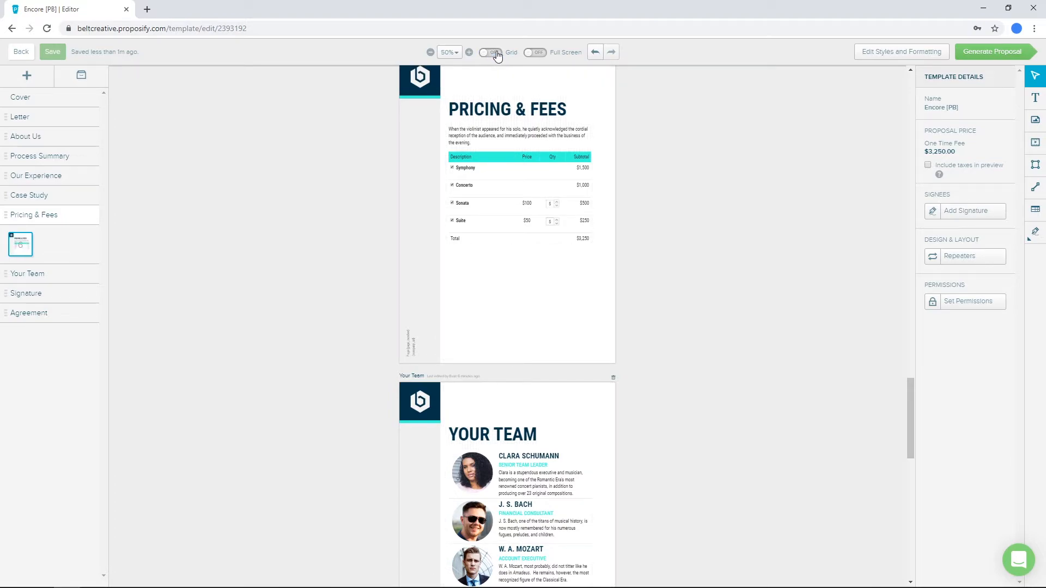
- Switch full screen view on and back off, and undo the last change
{"action": "left_click", "coordinate": [537, 53]}
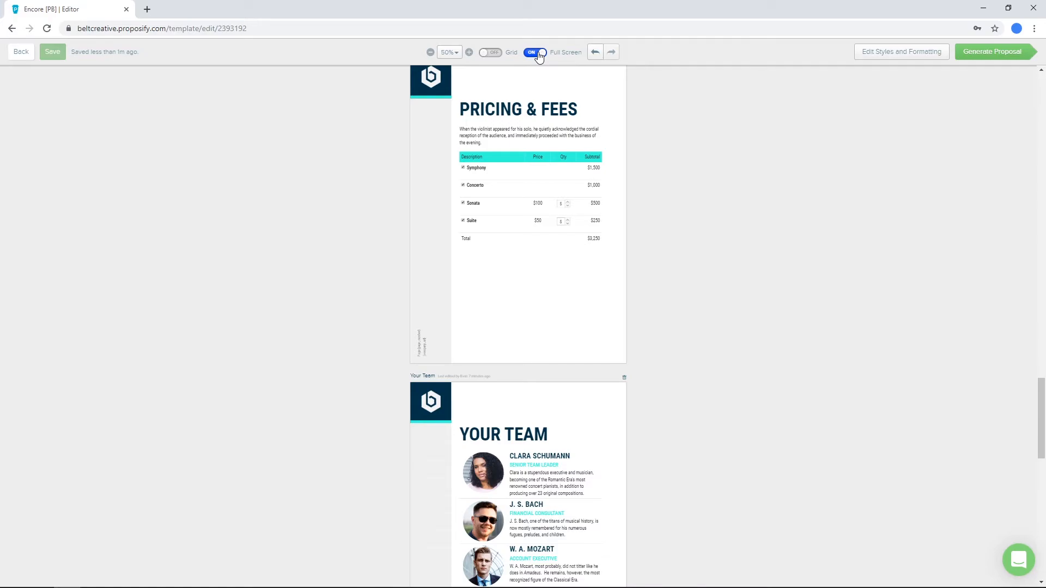
{"action": "left_click", "coordinate": [536, 54]}
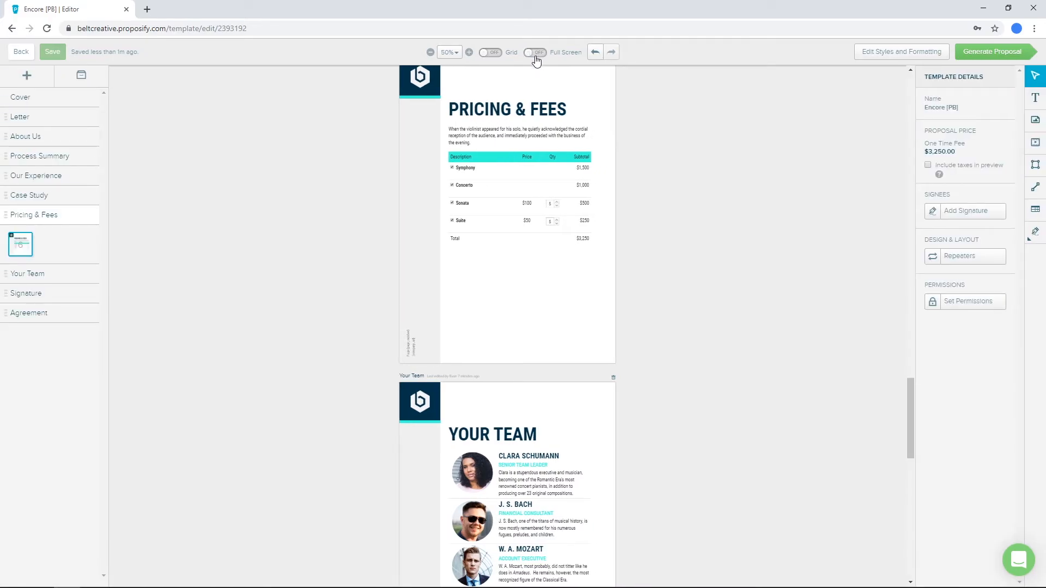
{"action": "left_click", "coordinate": [596, 53]}
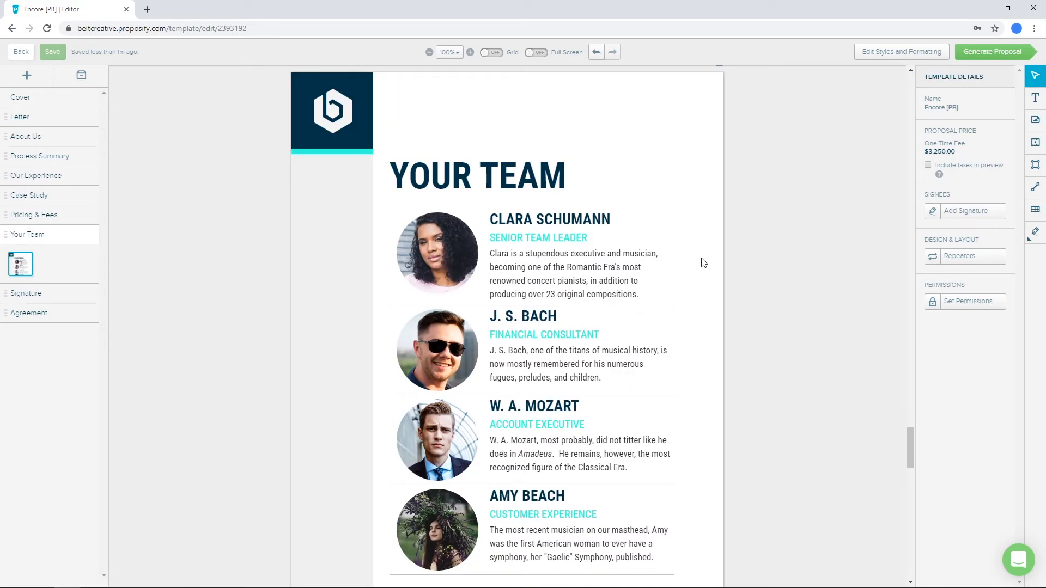